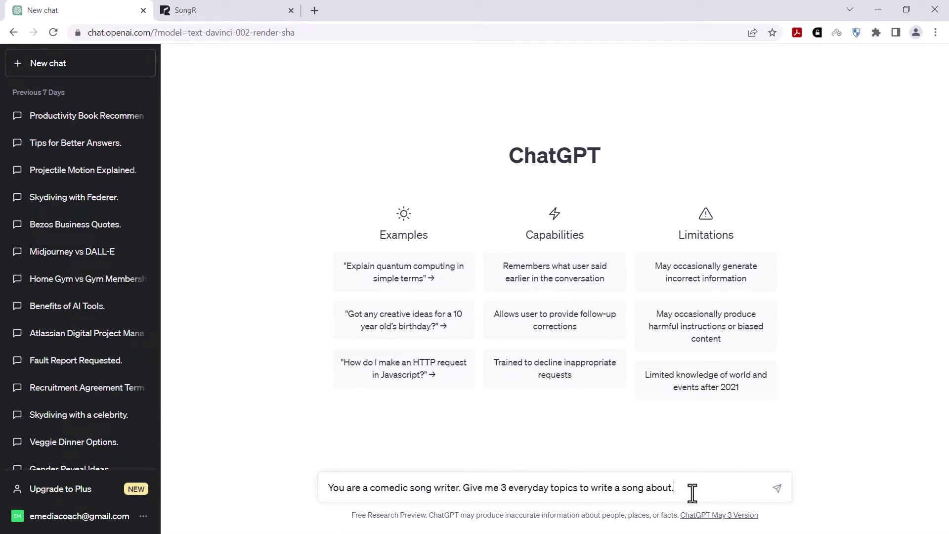
Ask ChatGPT, as a comedic songwriter, for three everyday song topics
{"action": "left_click", "coordinate": [777, 490]}
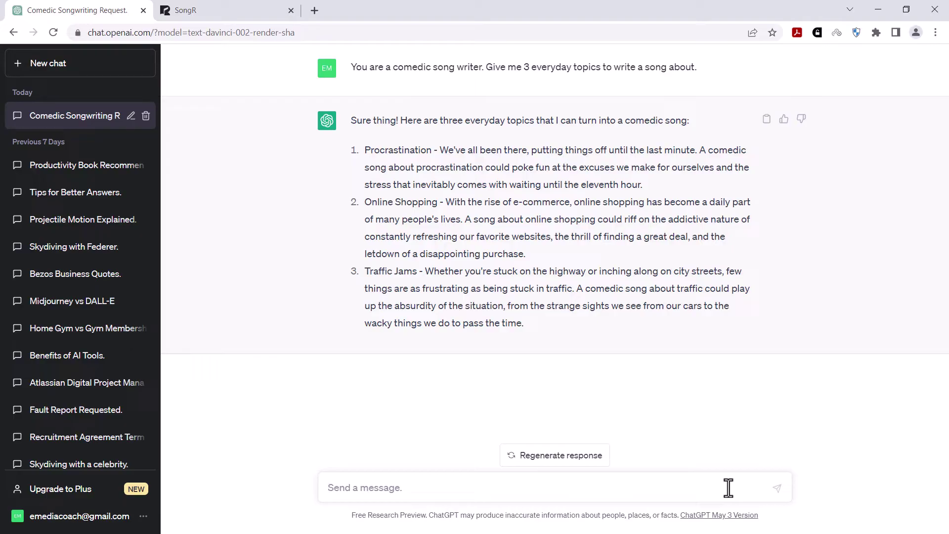
Request hip hop lyrics about traffic jams and copy Verse 2 with its chorus
{"action": "type", "text": "Help me with lyrics to a hi"}
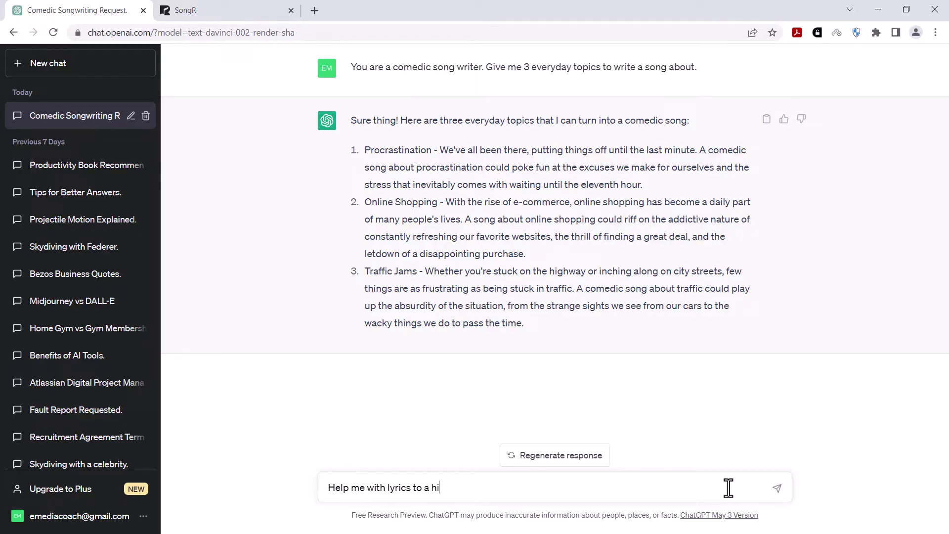
{"action": "type", "text": "p hop song about traffic jams"}
{"action": "key", "text": "Return"}
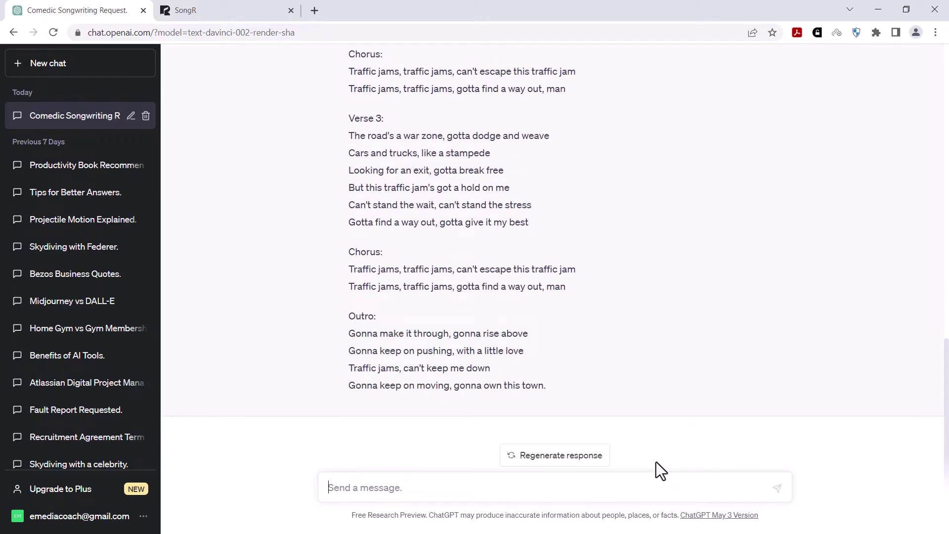
{"action": "scroll", "coordinate": [617, 355], "scroll_direction": "up", "scroll_amount": 6}
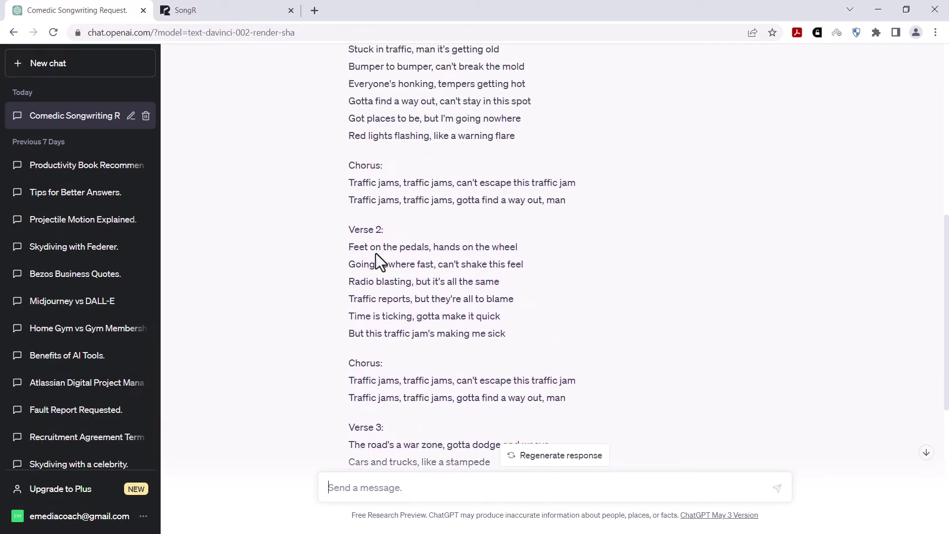
{"action": "left_click_drag", "start_coordinate": [348, 246], "coordinate": [567, 399]}
{"action": "key", "text": "ctrl+c"}
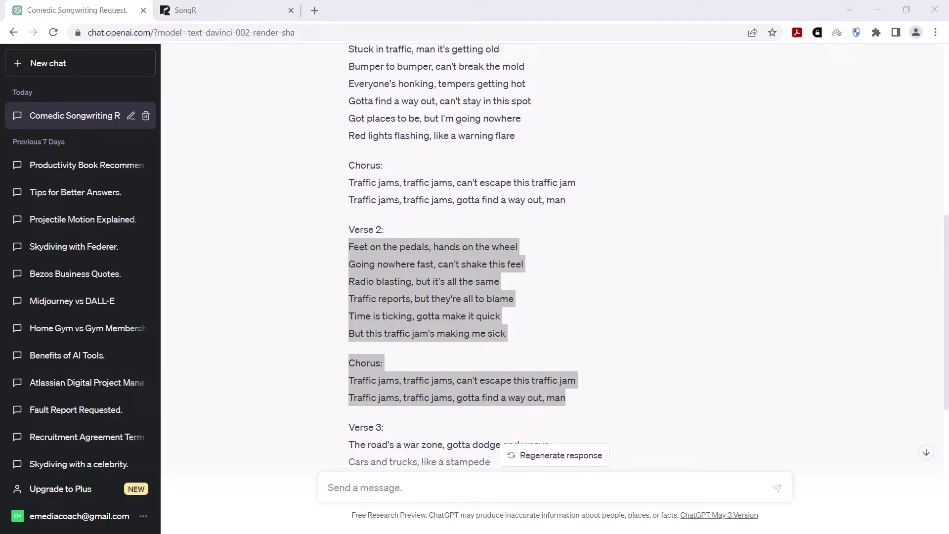
{"action": "left_click", "coordinate": [508, 336]}
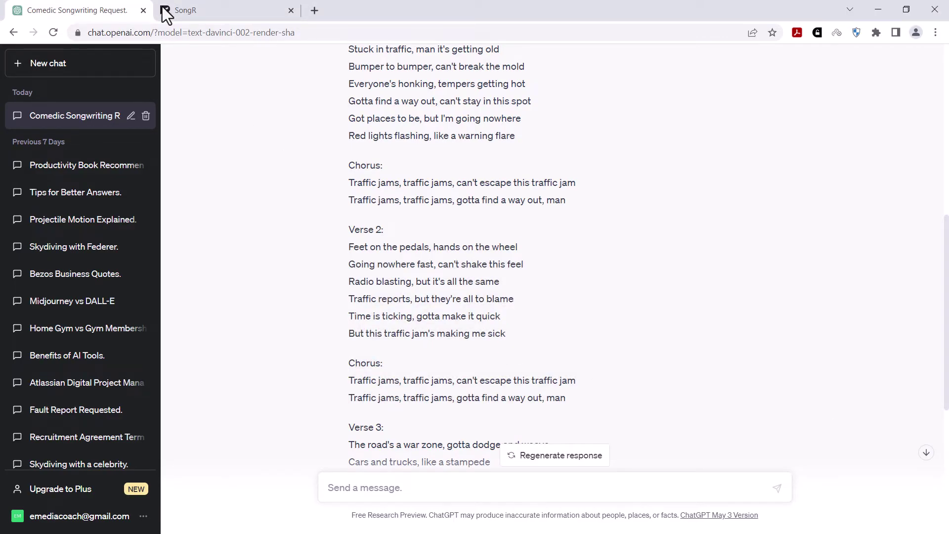
Open the SongR app, choose the Hip hop genre, and opt to supply your own lyrics
{"action": "left_click", "coordinate": [181, 10]}
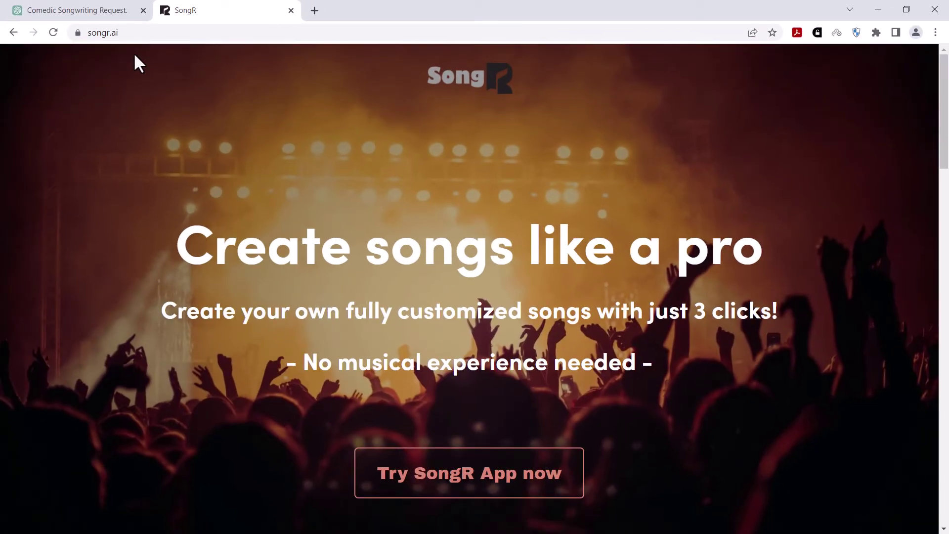
{"action": "left_click", "coordinate": [533, 476]}
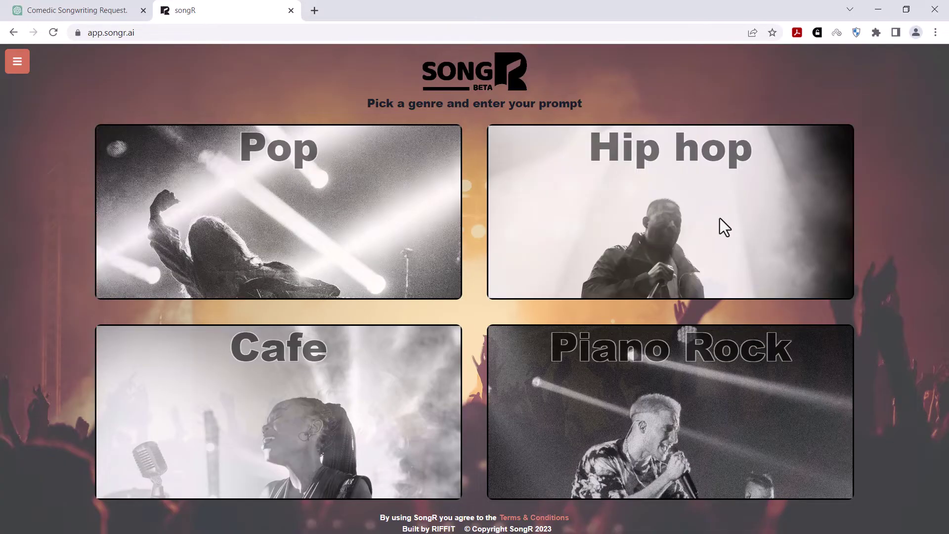
{"action": "left_click", "coordinate": [720, 219]}
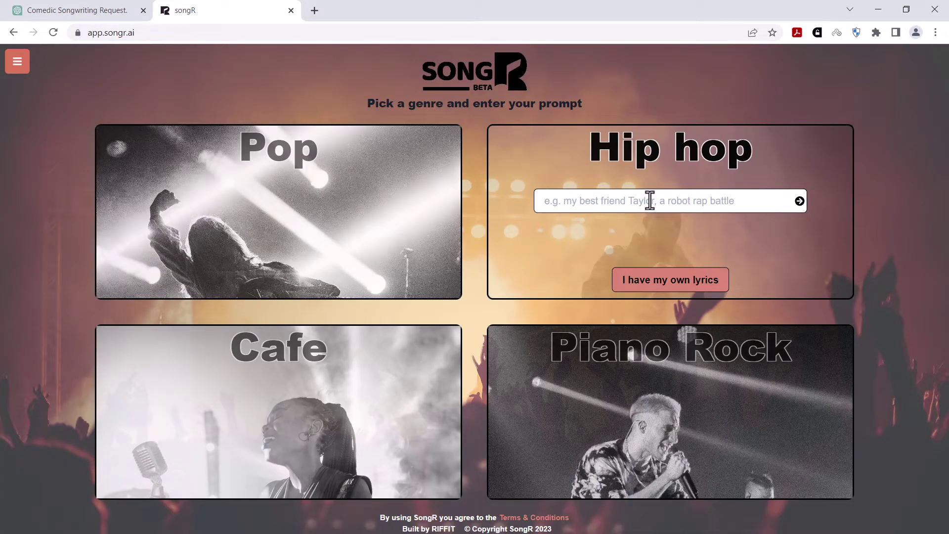
{"action": "left_click", "coordinate": [626, 201]}
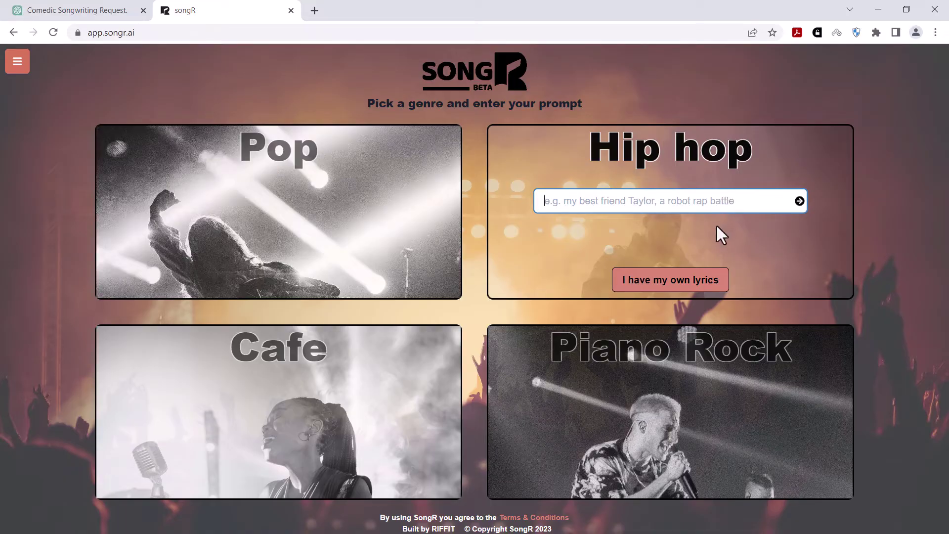
{"action": "left_click", "coordinate": [677, 290]}
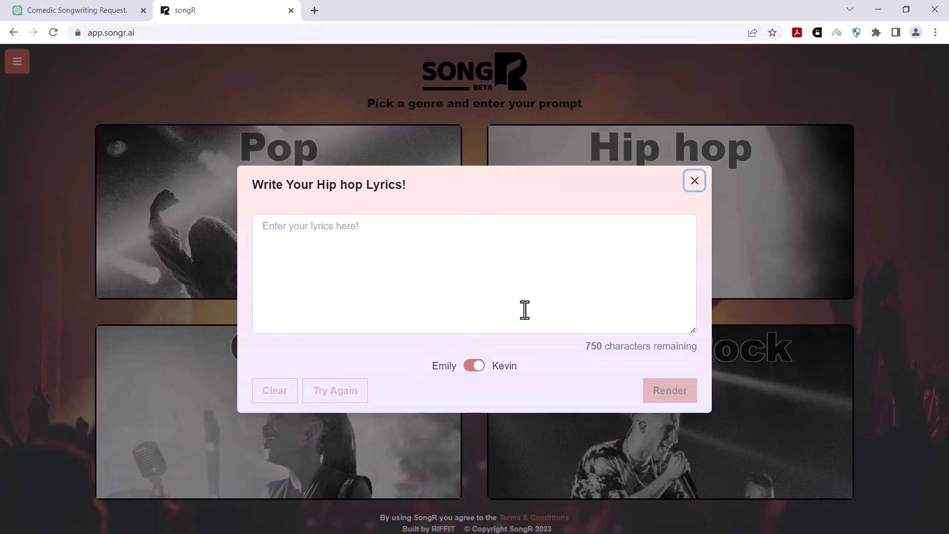
Keep the Kevin voice, paste the traffic-jam lyrics and remove the 'Chorus:' label
{"action": "left_click", "coordinate": [475, 368]}
{"action": "left_click", "coordinate": [474, 370]}
{"action": "left_click", "coordinate": [462, 243]}
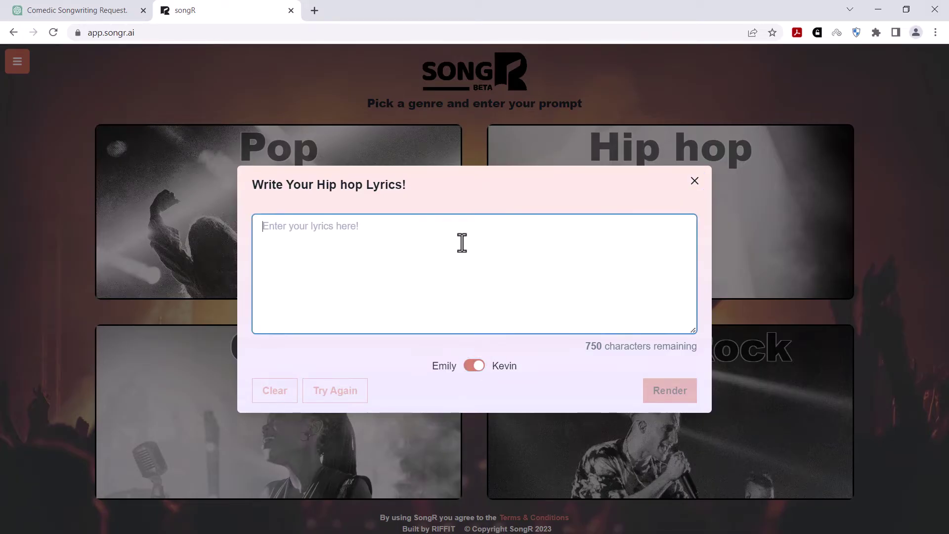
{"action": "key", "text": "ctrl+v"}
{"action": "left_click_drag", "start_coordinate": [318, 303], "coordinate": [263, 301]}
{"action": "key", "text": "BackSpace"}
{"action": "key", "text": "BackSpace"}
Render and play the 0:36 Hip hop song, then restart at the genre picker
{"action": "scroll", "coordinate": [335, 295], "scroll_direction": "up", "scroll_amount": 1}
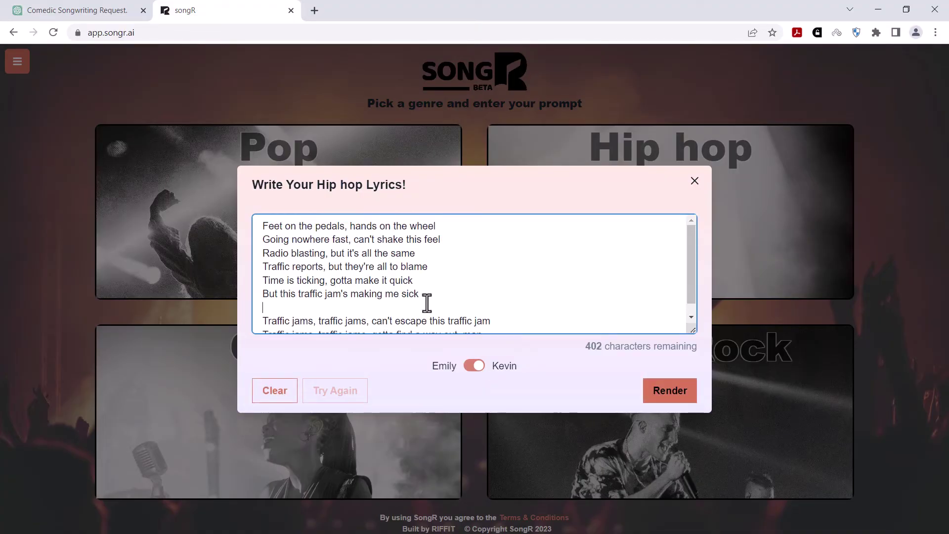
{"action": "left_click", "coordinate": [676, 394]}
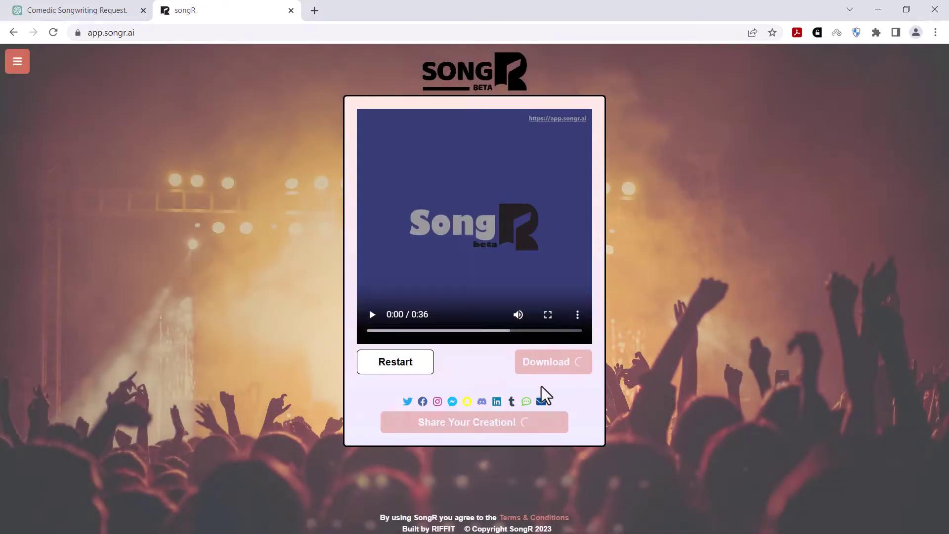
{"action": "left_click", "coordinate": [372, 316]}
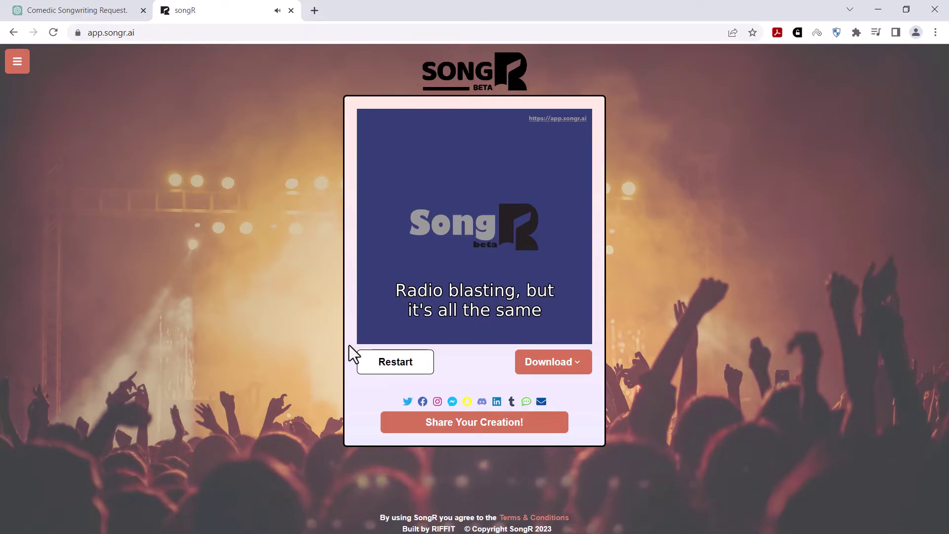
{"action": "left_click", "coordinate": [359, 352]}
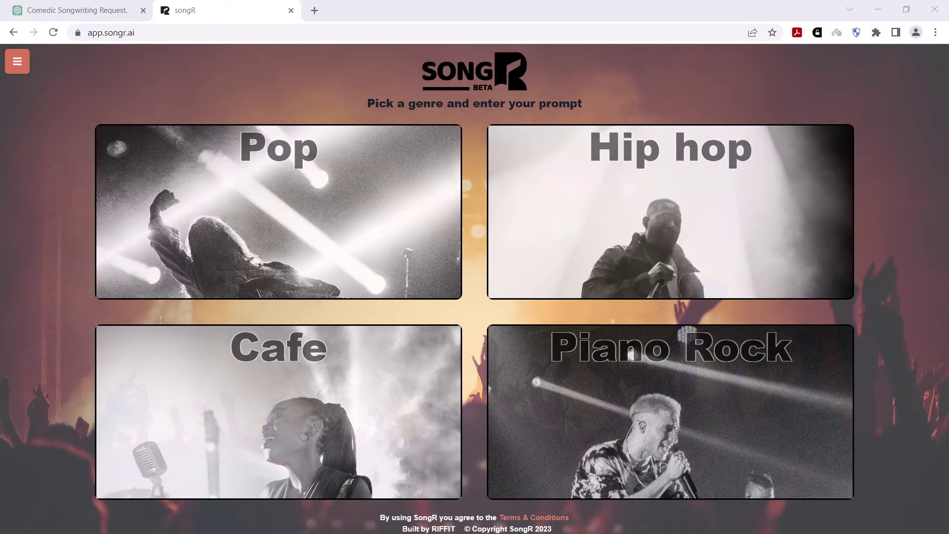
Request pop song lyrics about the emergence of AI in the songwriting chat
{"action": "left_click", "coordinate": [64, 13]}
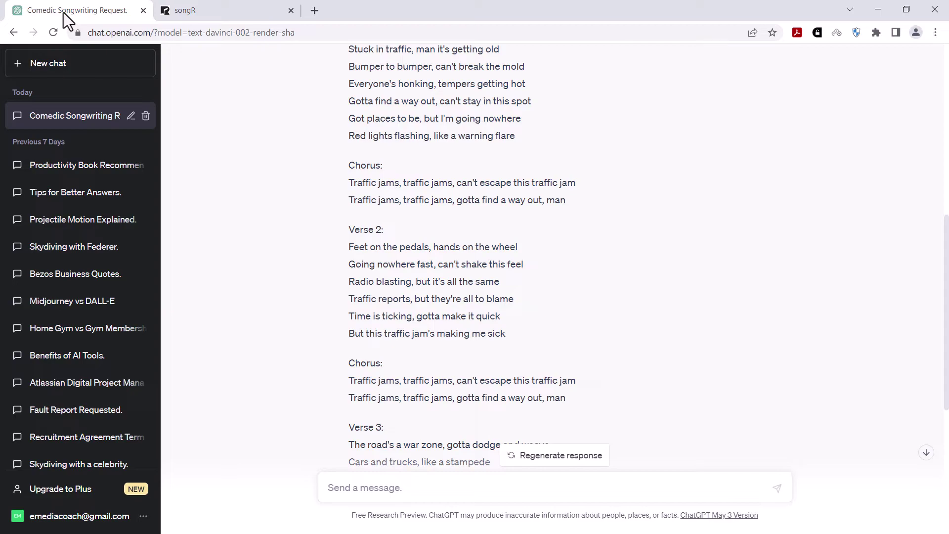
{"action": "type", "text": "Write me lyrics to a pop song about the emergence of AI"}
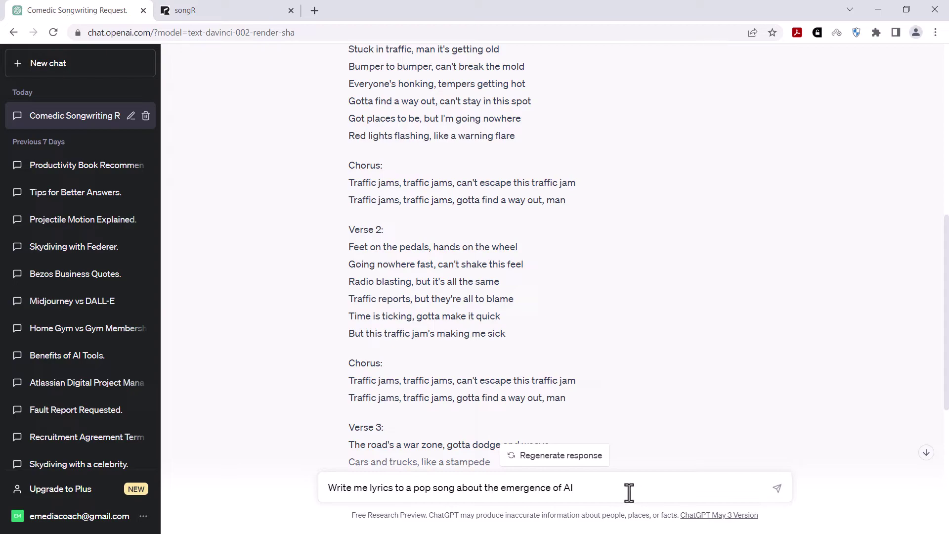
{"action": "key", "text": "Return"}
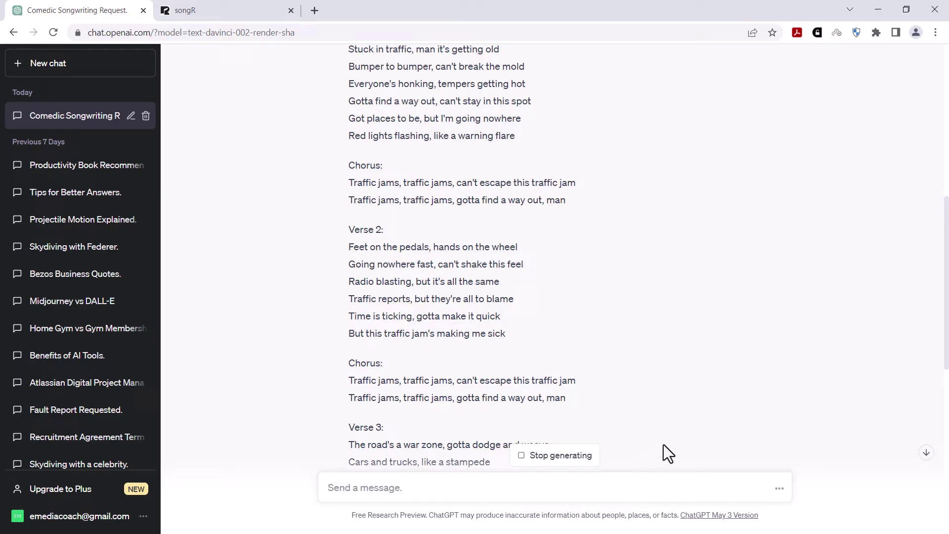
{"action": "left_click", "coordinate": [927, 453]}
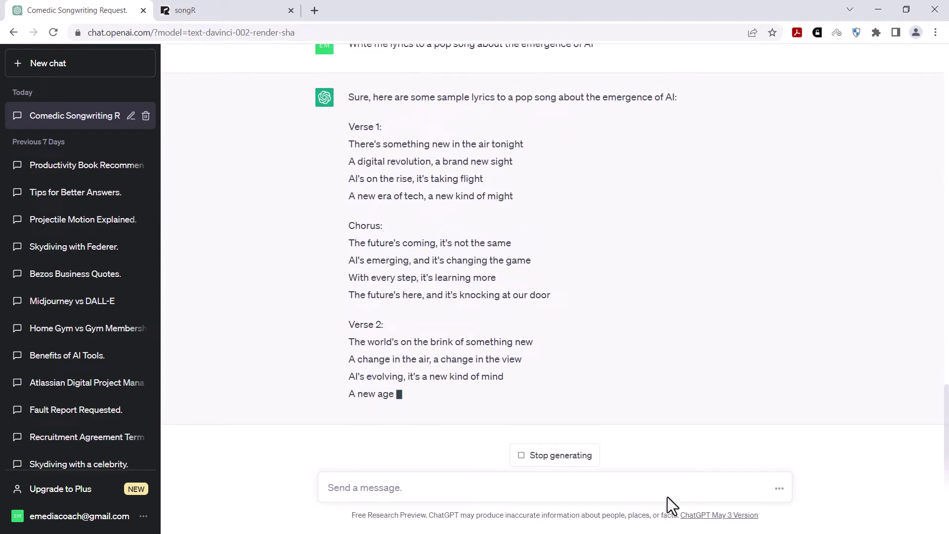
{"action": "left_click", "coordinate": [568, 457]}
Copy the four Verse 1 lines of the AI pop song
{"action": "scroll", "coordinate": [570, 307], "scroll_direction": "up", "scroll_amount": 2}
{"action": "left_click_drag", "start_coordinate": [515, 248], "coordinate": [354, 194]}
{"action": "right_click", "coordinate": [362, 196]}
{"action": "left_click", "coordinate": [376, 203]}
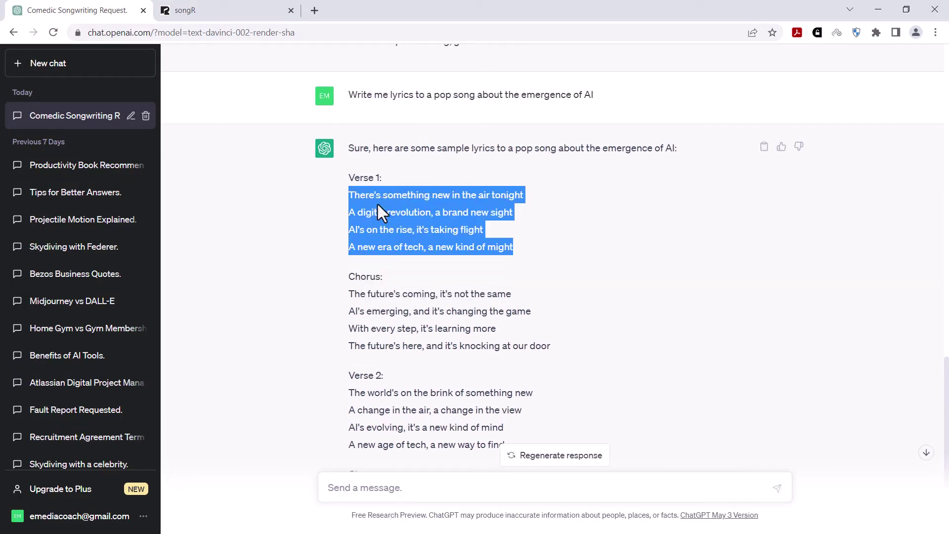
{"action": "left_click", "coordinate": [236, 13]}
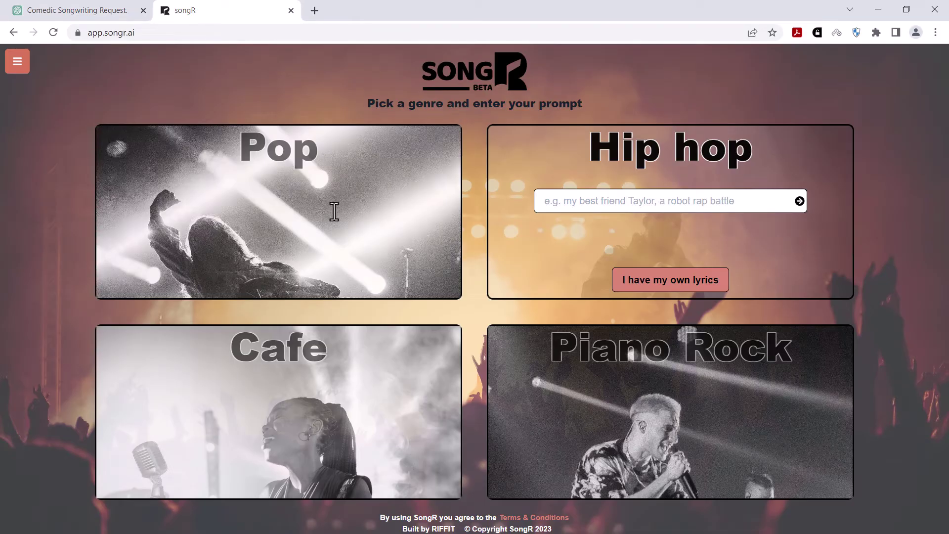
Paste the AI Verse 1 lyrics into SongR's Pop own-lyrics form, then render and play the song
{"action": "mouse_move", "coordinate": [356, 195]}
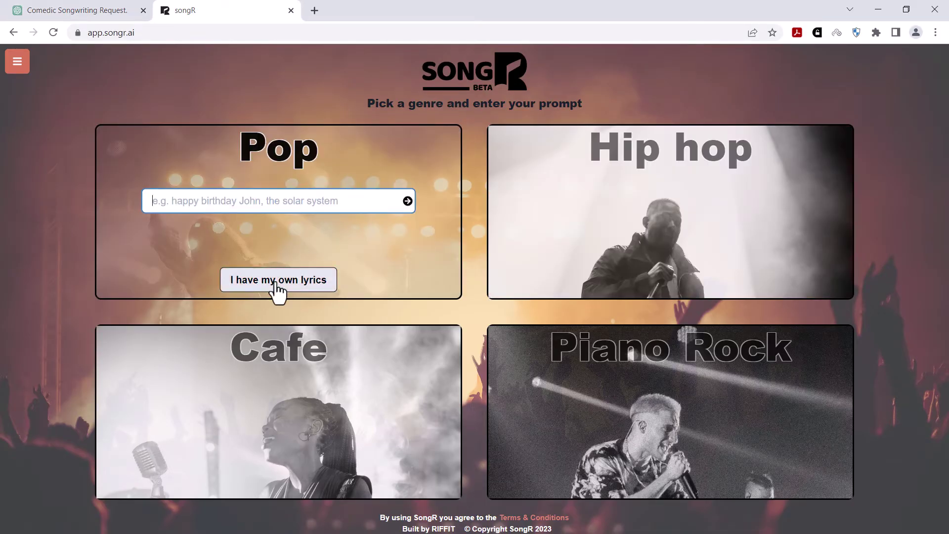
{"action": "left_click", "coordinate": [301, 284]}
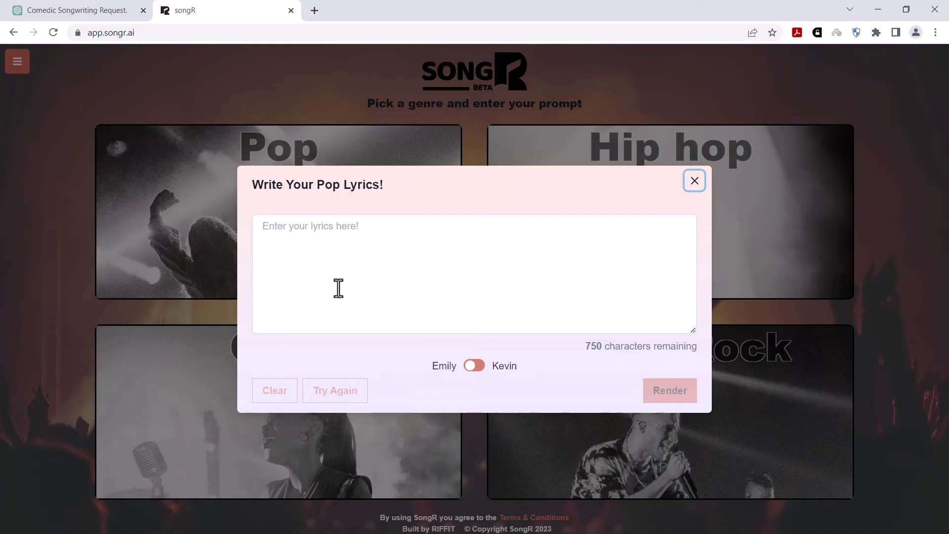
{"action": "left_click", "coordinate": [406, 271]}
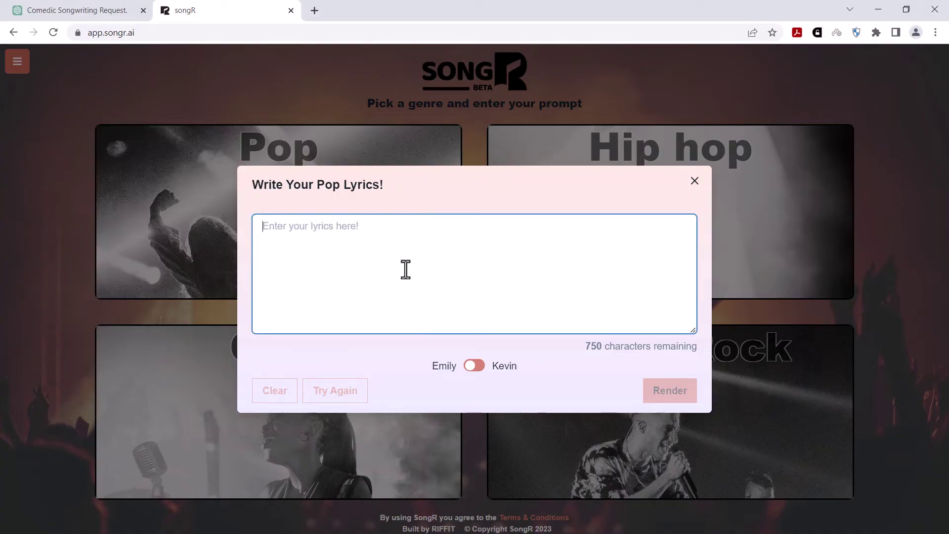
{"action": "type", "text": "There's something new in the air tonight A digital revolution, a brand new sight AI's on the rise, it's taking flight A new era of tech, a new kind of might"}
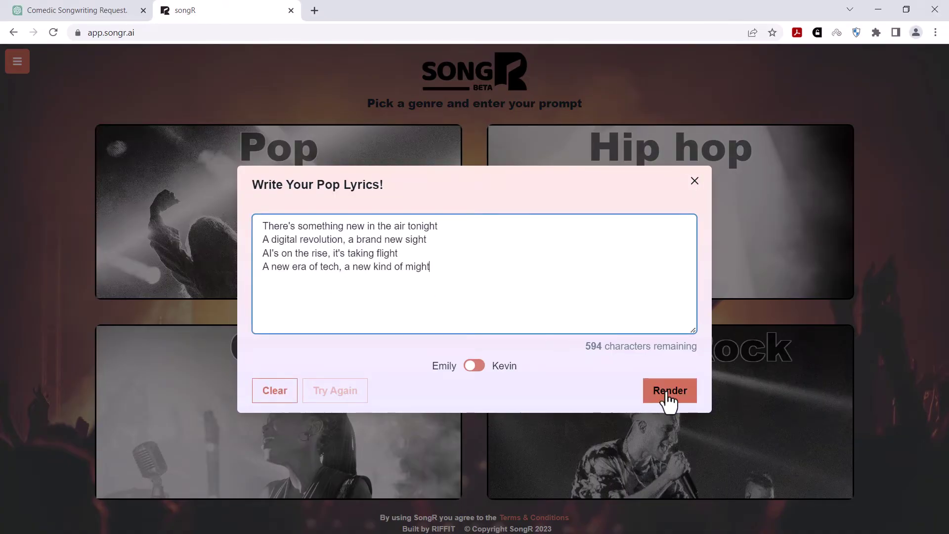
{"action": "left_click", "coordinate": [668, 396]}
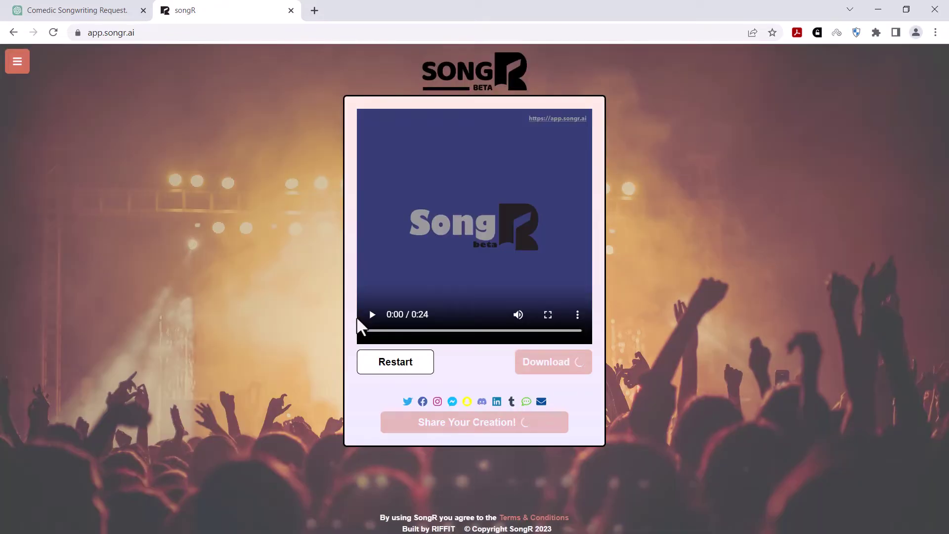
{"action": "left_click", "coordinate": [372, 315]}
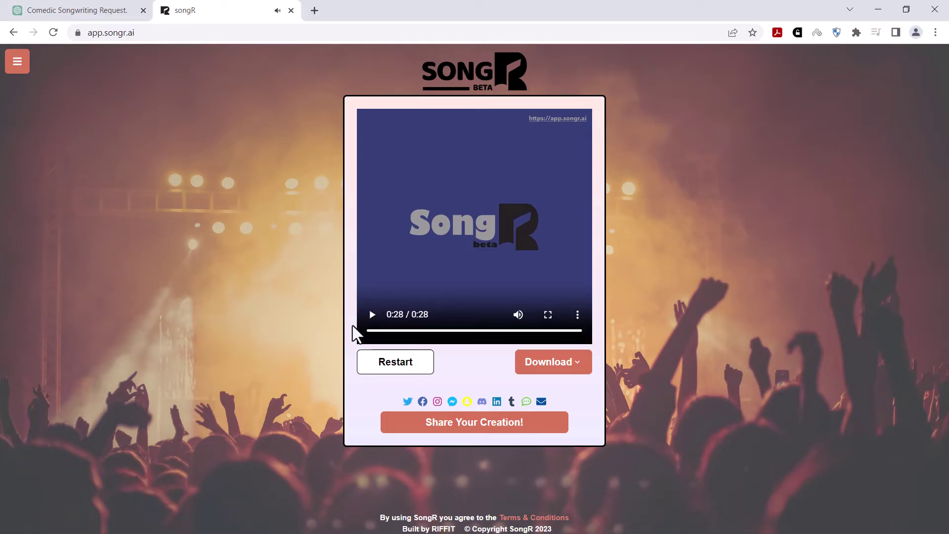
Send the heavy metal lyrics request about the perils of working from home
{"action": "key", "text": "ctrl+shift+Tab"}
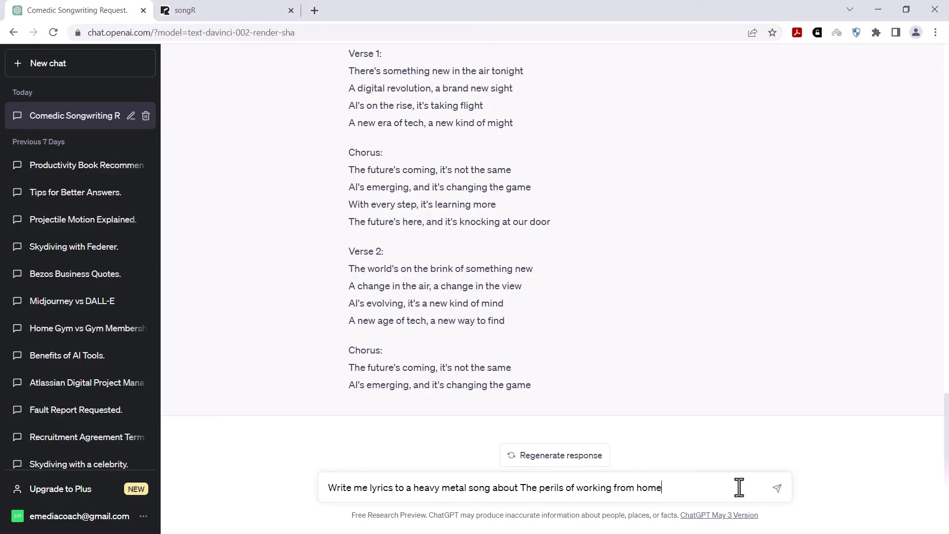
{"action": "left_click", "coordinate": [779, 489]}
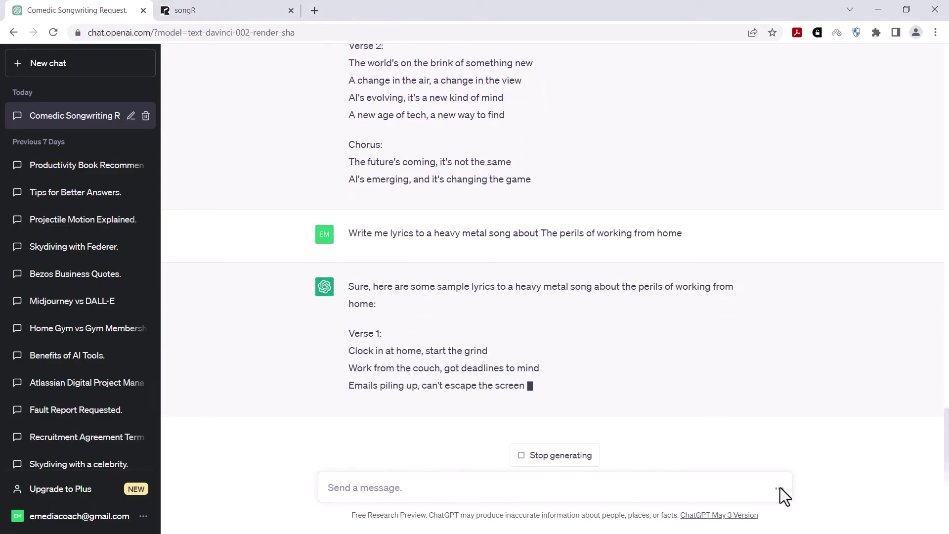
{"action": "key", "text": "ctrl+Tab"}
Render a Piano Rock song from pasted lyrics, then enter 'A wild police chase involving a duck and a goose' in BeatBot
{"action": "left_click", "coordinate": [445, 368]}
{"action": "left_click", "coordinate": [670, 480]}
{"action": "type", "text": "Working from home, it's a trap Can't escape, can't get a map Screen time's killing, gotta break free Working from home, it's a misery  Days blend together, no end in sight The walls are closing in, no escape in sight The home's a prison, the world's a chain Gotta find a way out, gotta break this game"}
{"action": "left_click", "coordinate": [664, 395]}
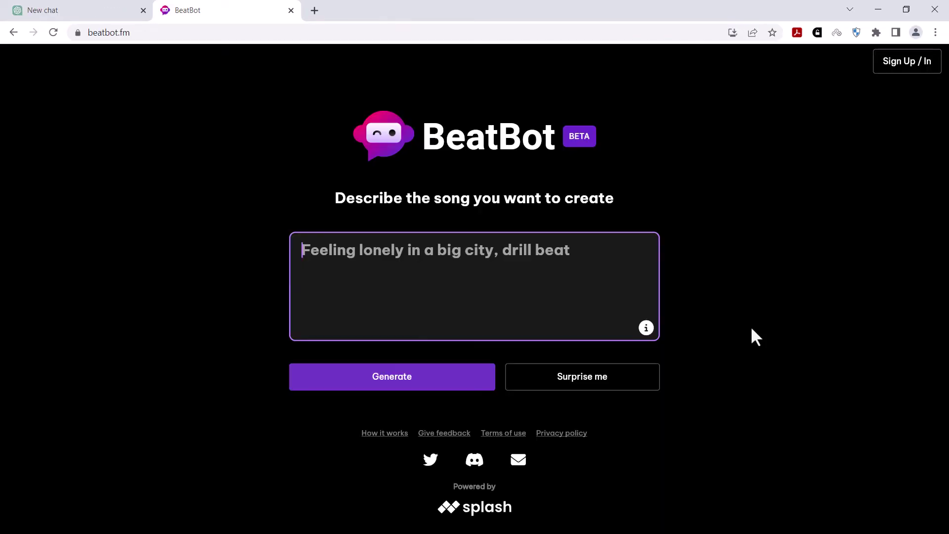
{"action": "type", "text": "A wild police cha"}
{"action": "type", "text": "se invol"}
{"action": "type", "text": "ving a duck and a goose"}
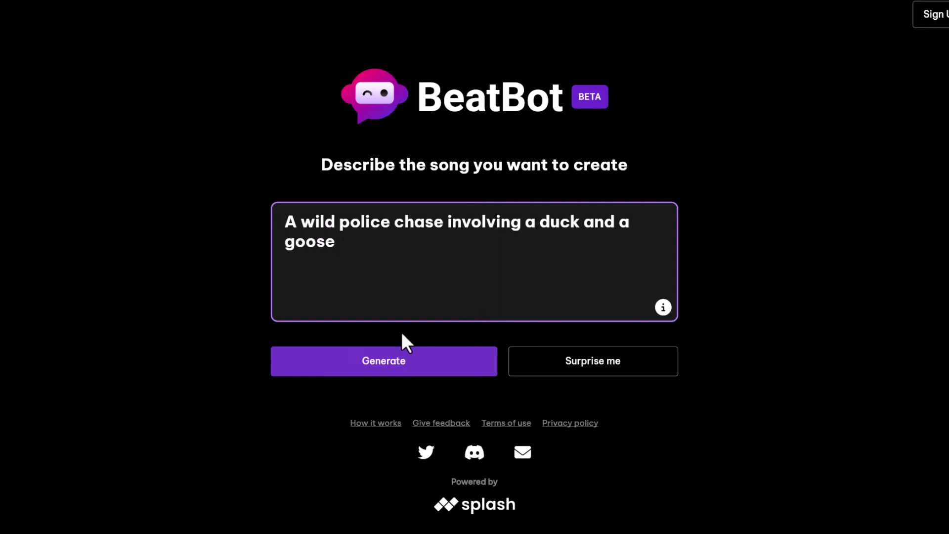
Generate the duck-and-goose police chase song, then generate a second version
{"action": "left_click", "coordinate": [387, 359]}
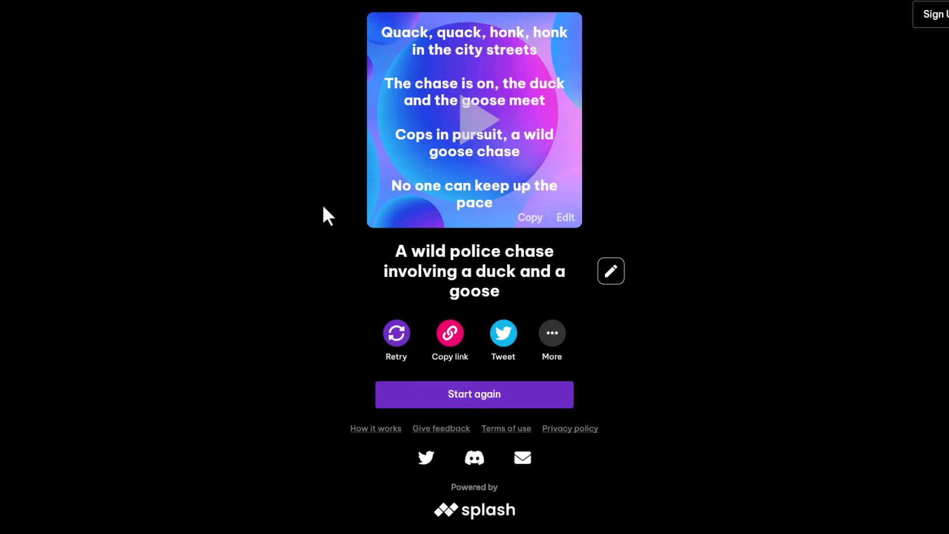
{"action": "left_click", "coordinate": [438, 389]}
{"action": "left_click", "coordinate": [400, 368]}
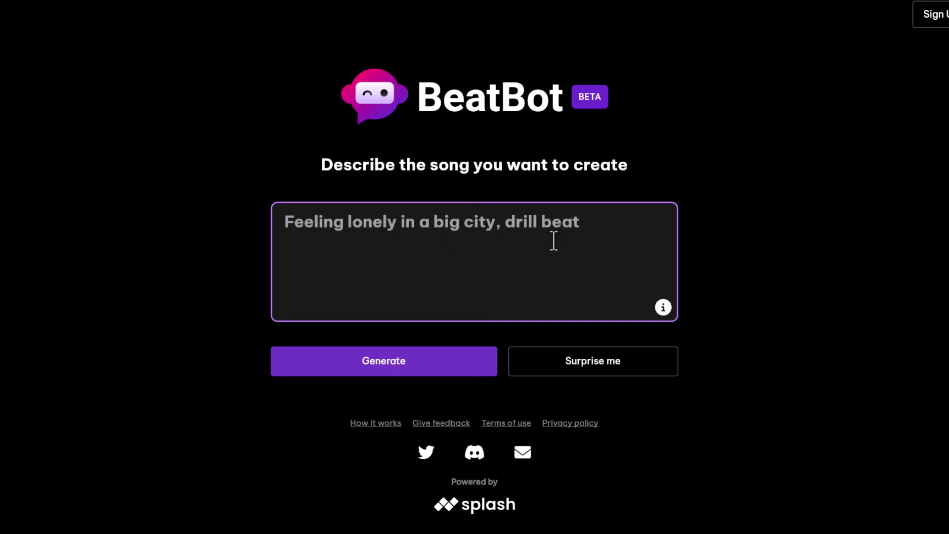
Generate a BeatBot song from 'The perils of working from home in my pyjamas'
{"action": "type", "text": "The per"}
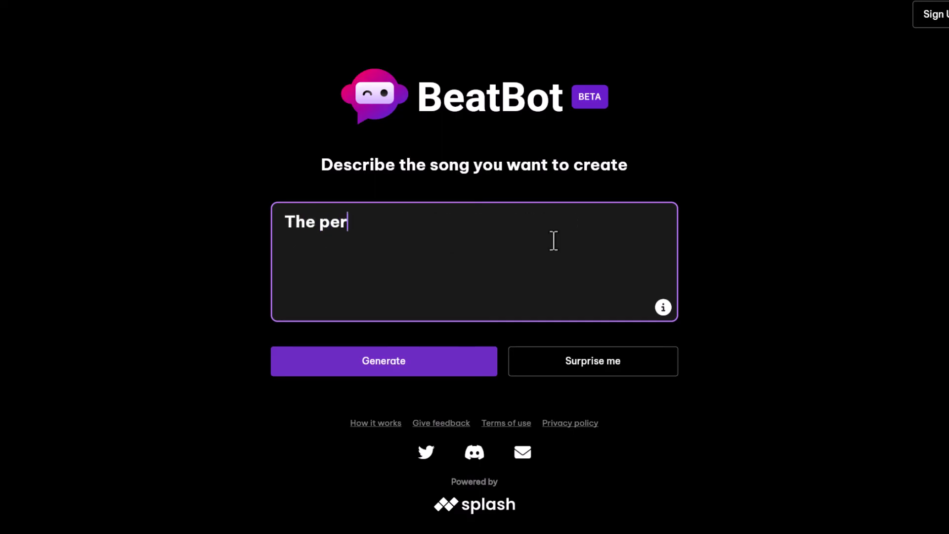
{"action": "type", "text": "ils of working from home in my pyjamas"}
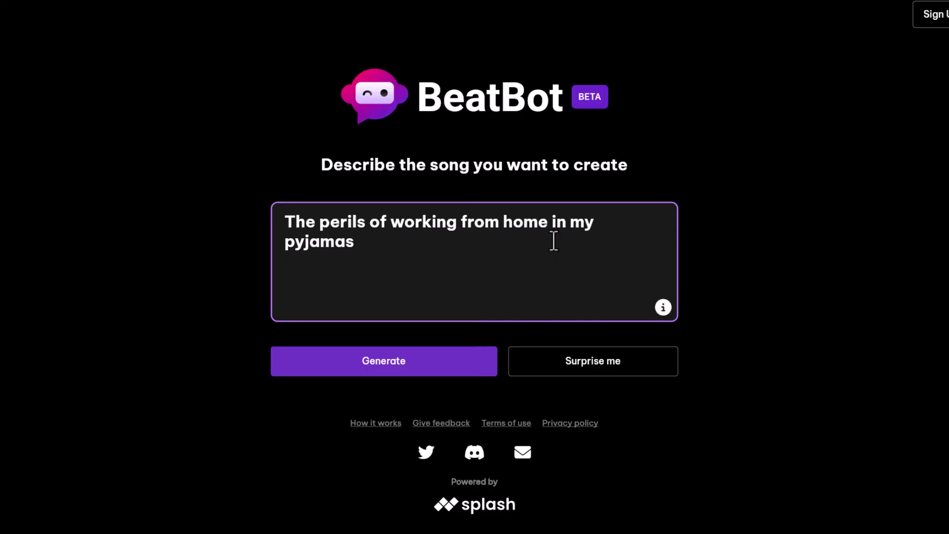
{"action": "left_click", "coordinate": [380, 361]}
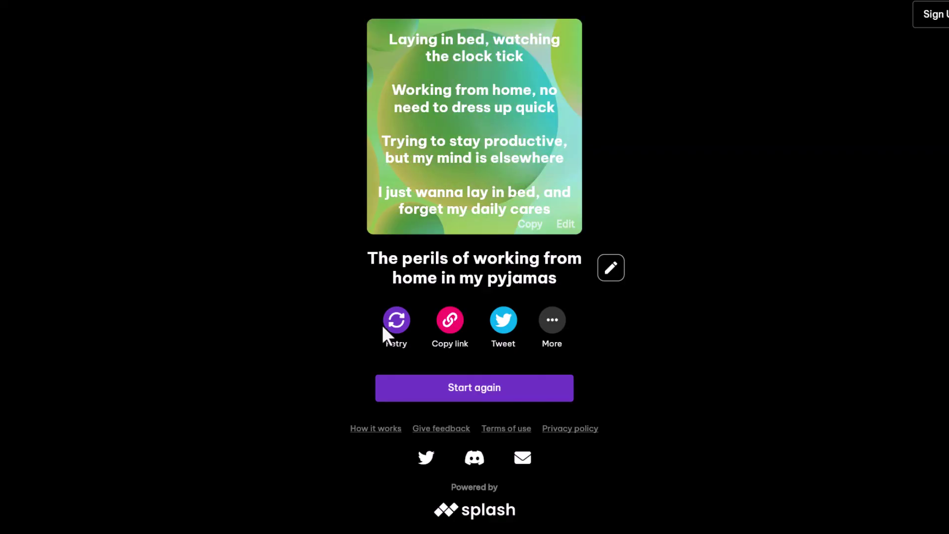
Replace the prompt with 'Cringe social media influencers at the gym' and generate the song
{"action": "left_click", "coordinate": [530, 389]}
{"action": "left_click", "coordinate": [631, 227]}
{"action": "key", "text": "ctrl+a"}
{"action": "type", "text": "Cring"}
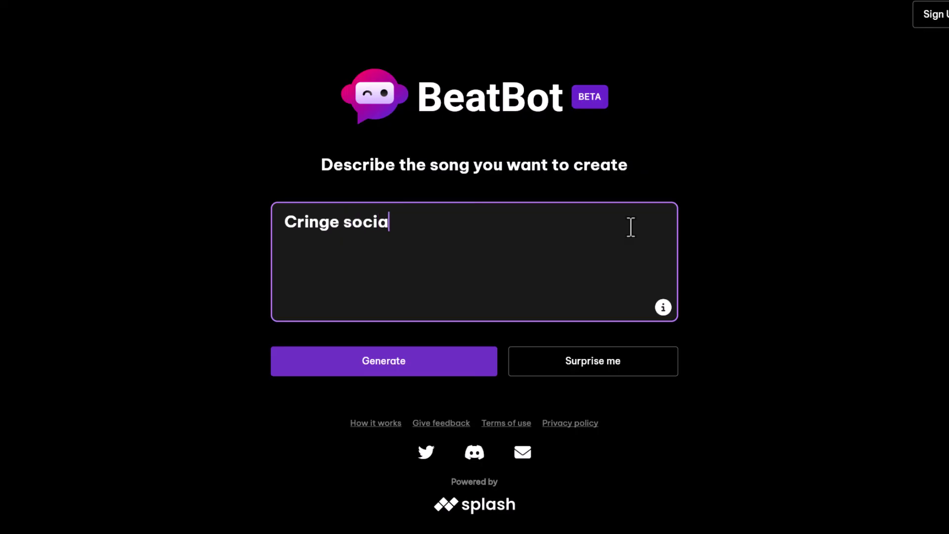
{"action": "type", "text": "e social media influencers at the gym"}
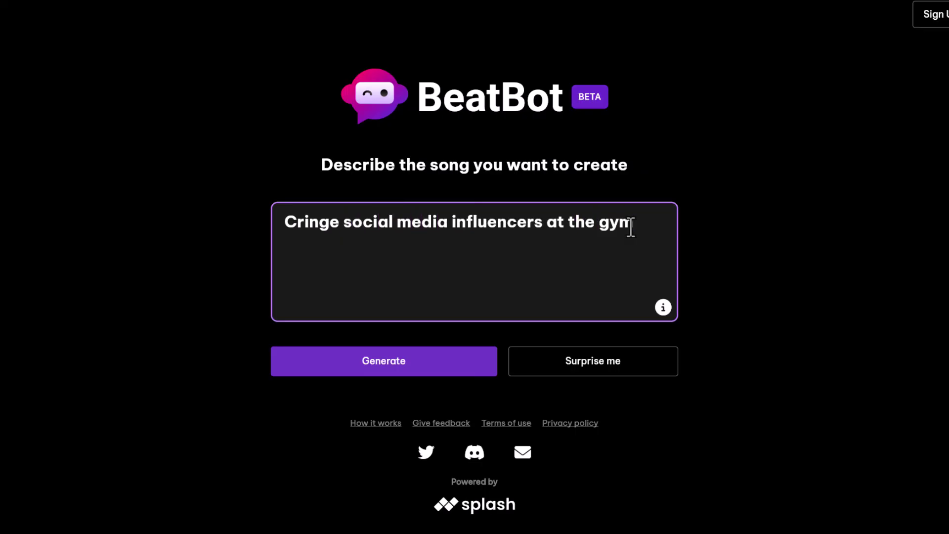
{"action": "left_click", "coordinate": [342, 368]}
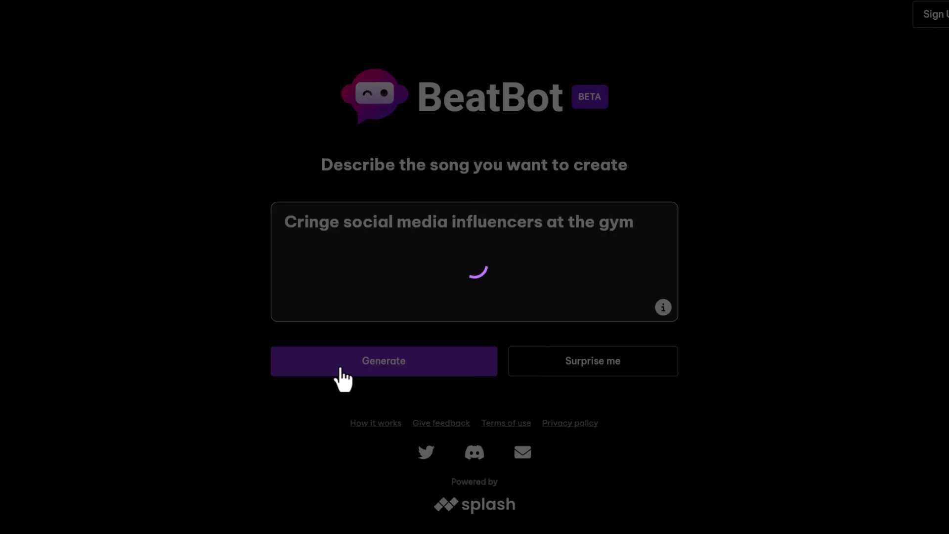